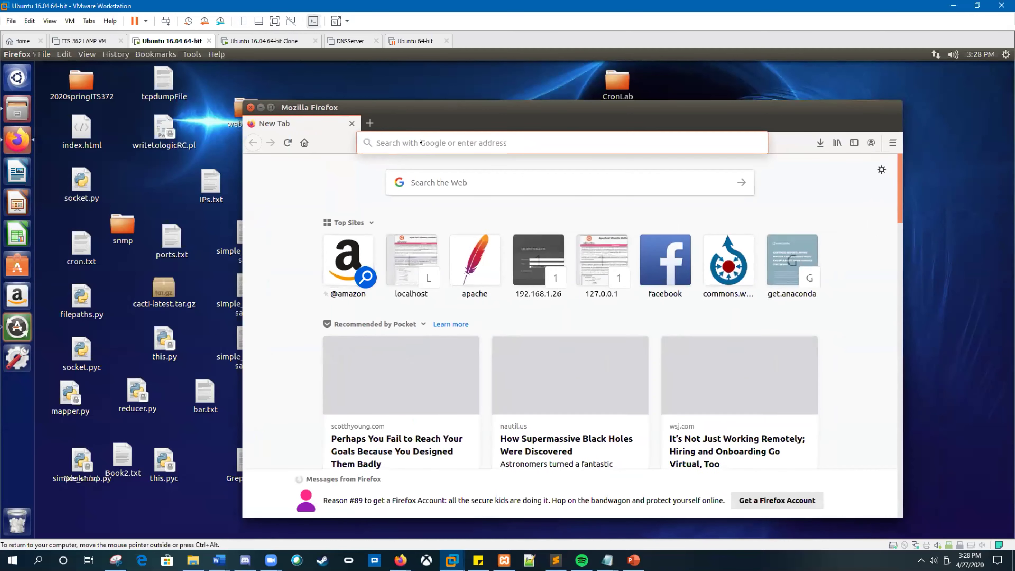
Step: Open the server's web console at localhost:9090 in the browser
text(localhost)
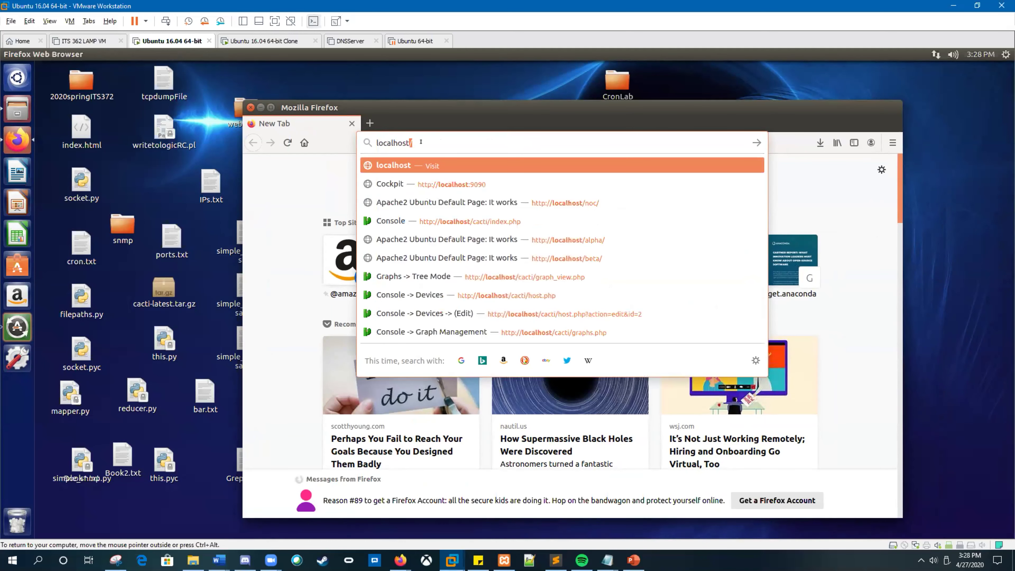
text(:9090)
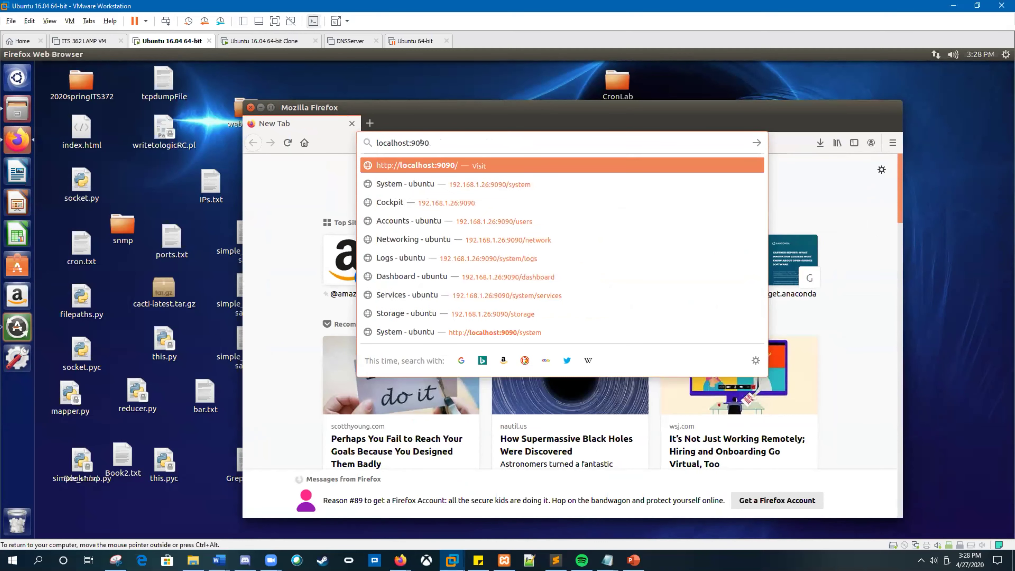
key(Return)
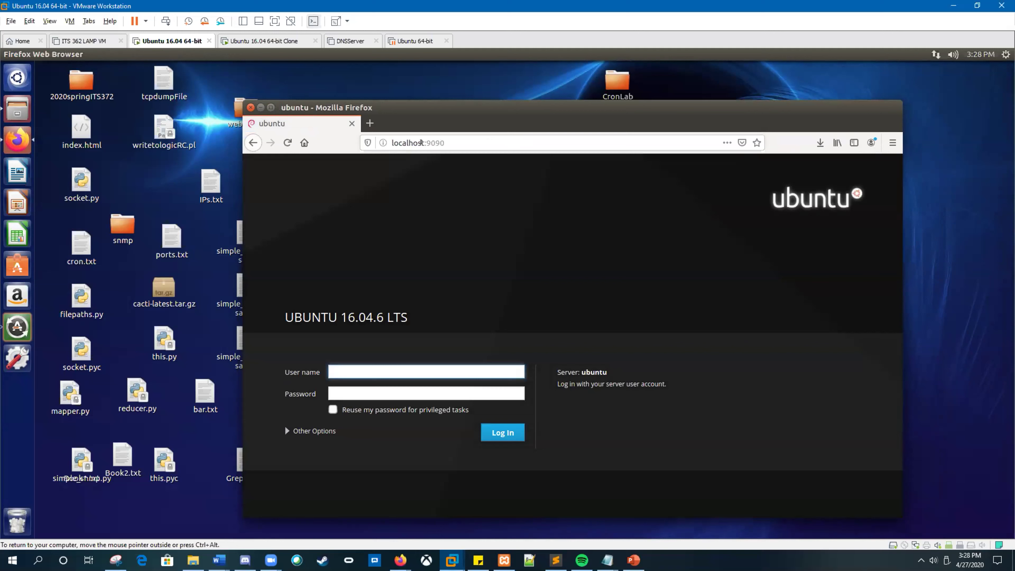
Step: Log in to the server console with the user name pwrs and the account password
text(pwrs)
key(Tab)
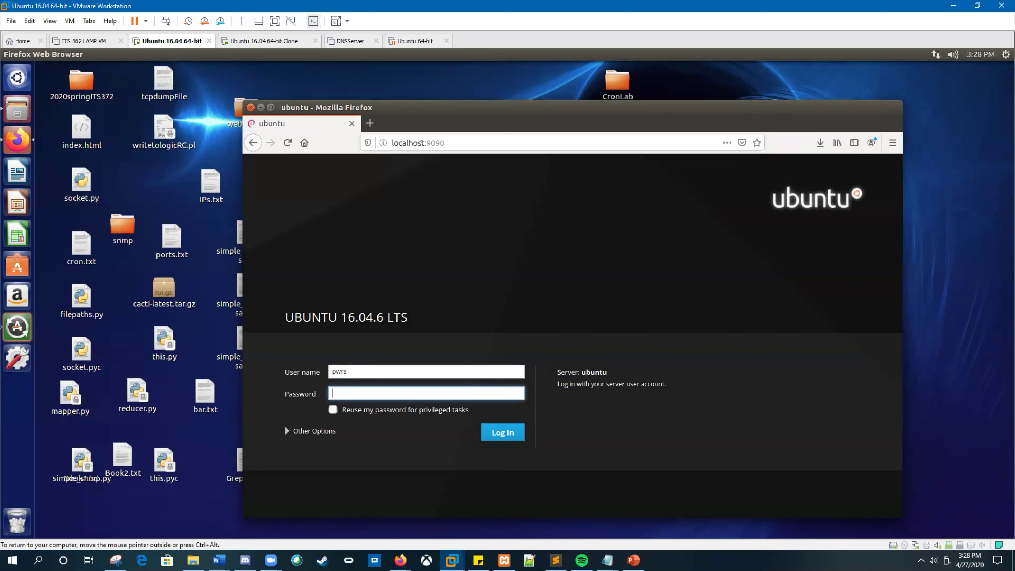
text(********)
key(Return)
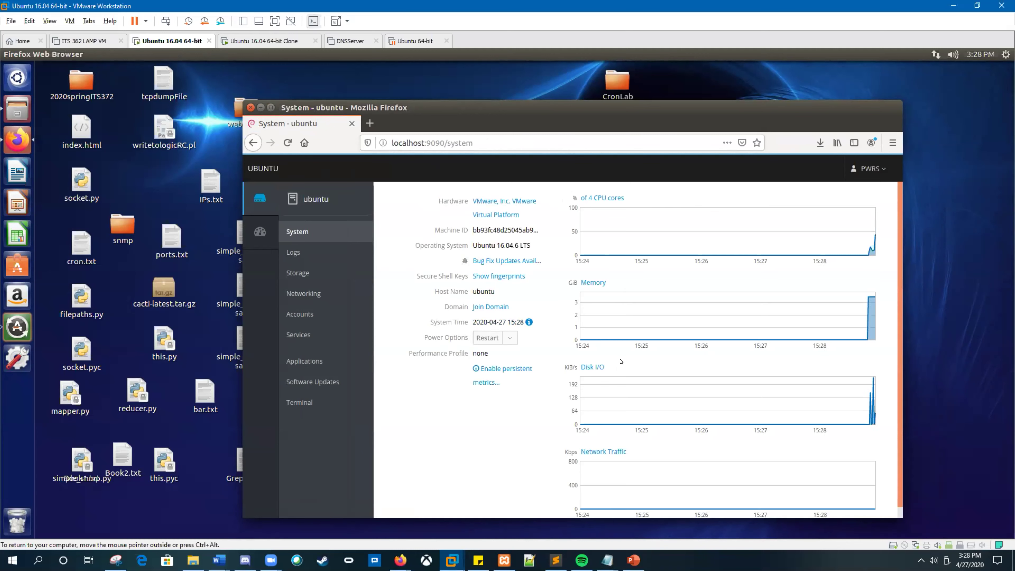
Step: Look over the server's system overview and its Logs, Storage and Networking pages
scroll(613, 376, down, 1)
click(334, 250)
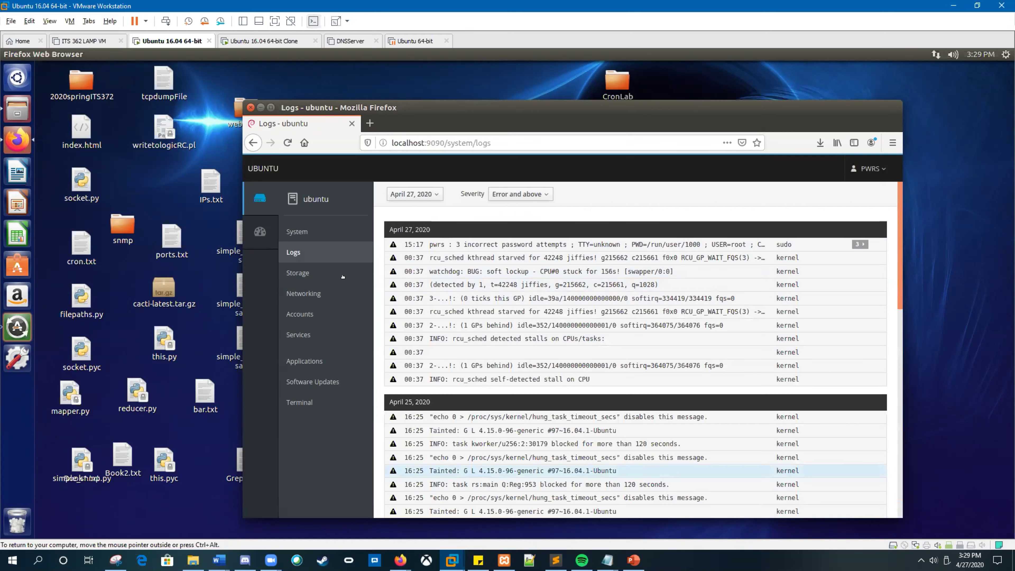
click(297, 272)
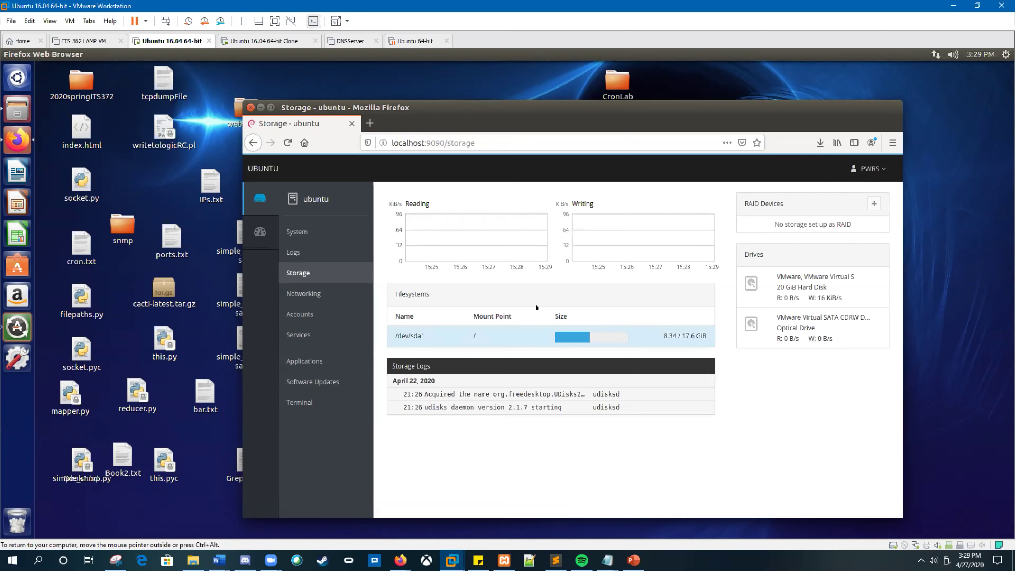
click(324, 294)
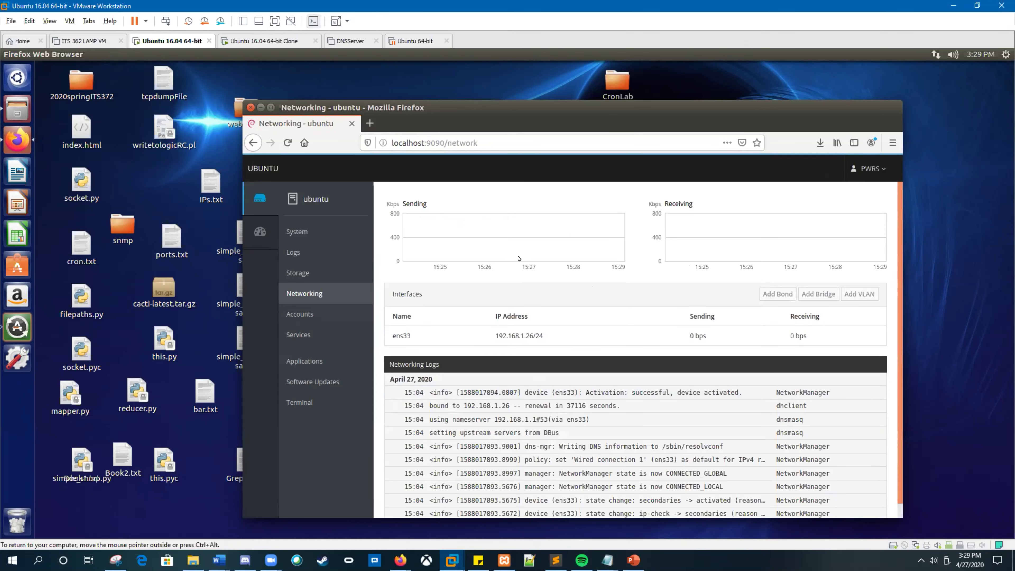
Step: Browse the server's user accounts and open the details of user1
click(327, 315)
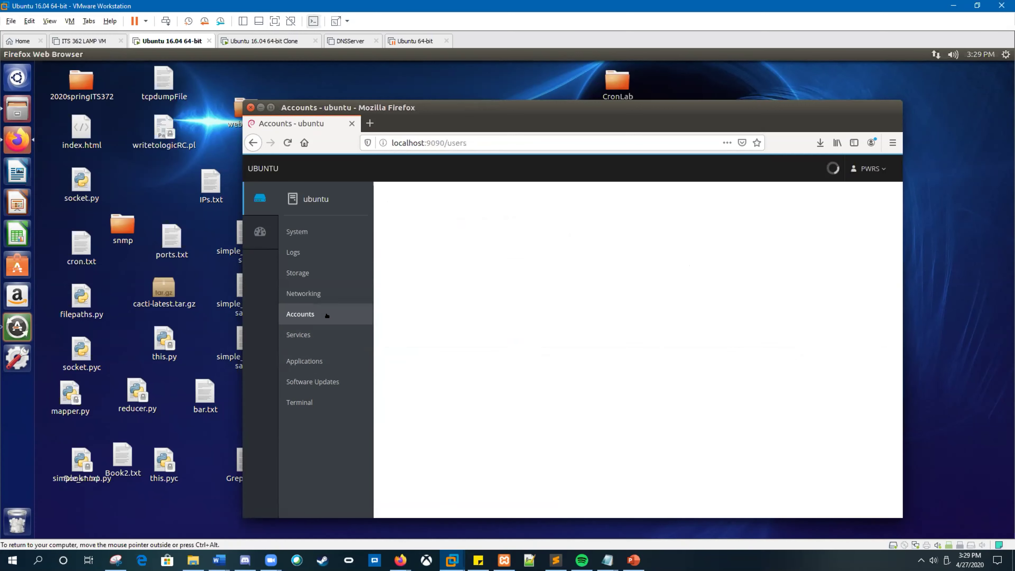
scroll(426, 291, down, 2)
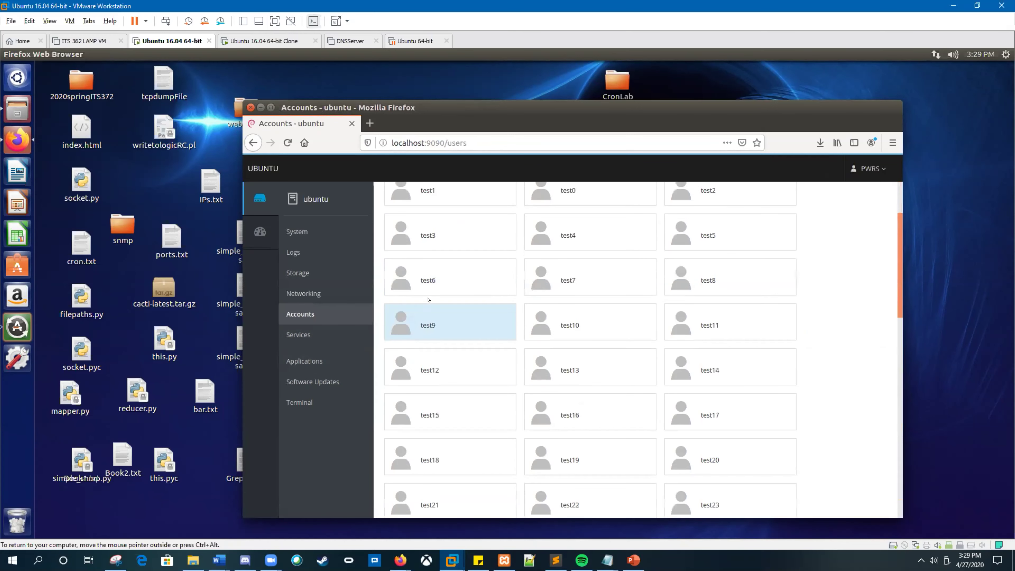
scroll(440, 280, up, 2)
click(452, 246)
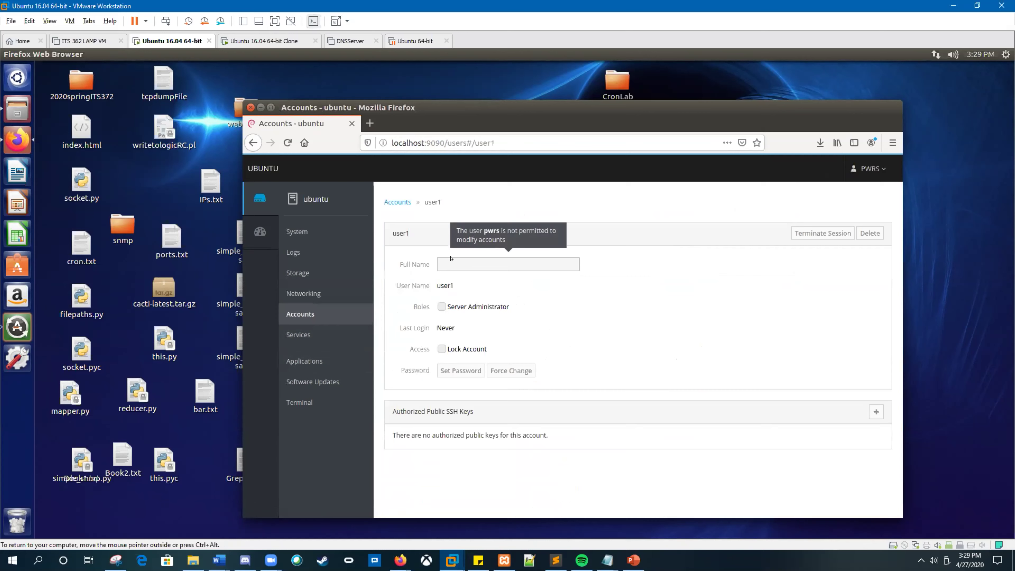
Step: Look through the list of system services and check the Applications and Software Updates pages
click(299, 334)
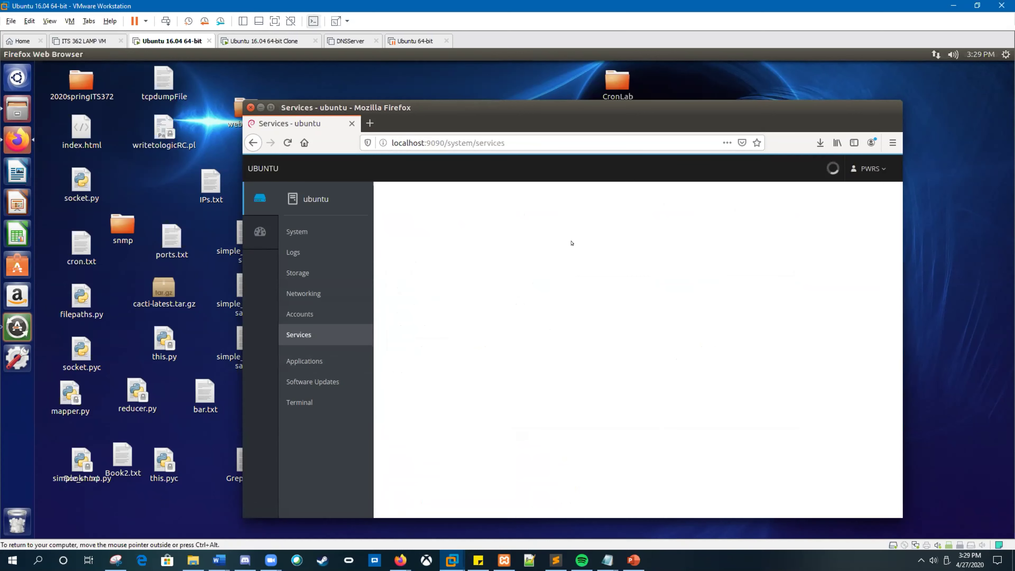
scroll(562, 291, down, 15)
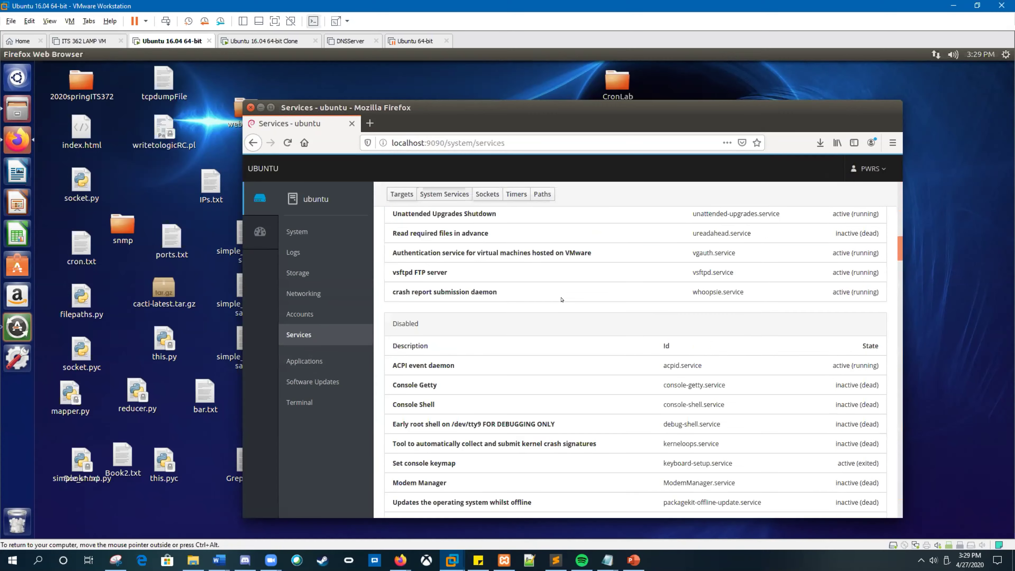
scroll(563, 292, down, 5)
click(304, 361)
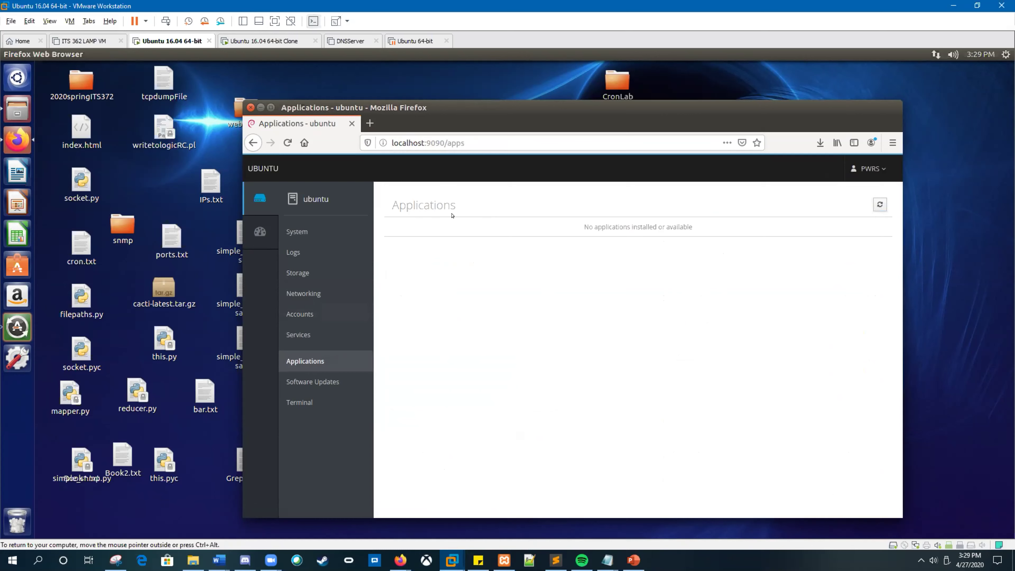
click(313, 382)
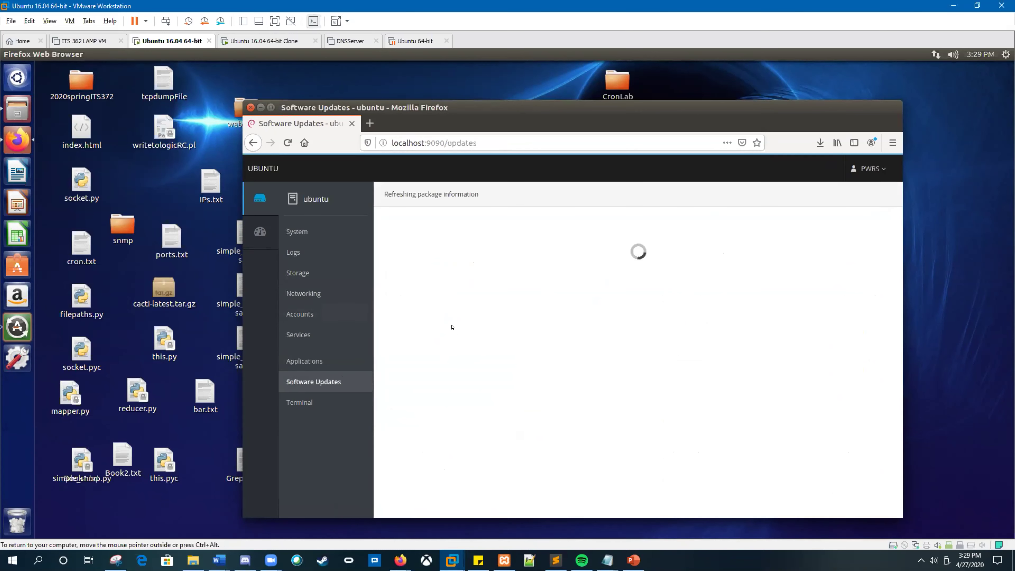
Step: Open the web console's terminal and list the home directory's contents with ls
click(324, 402)
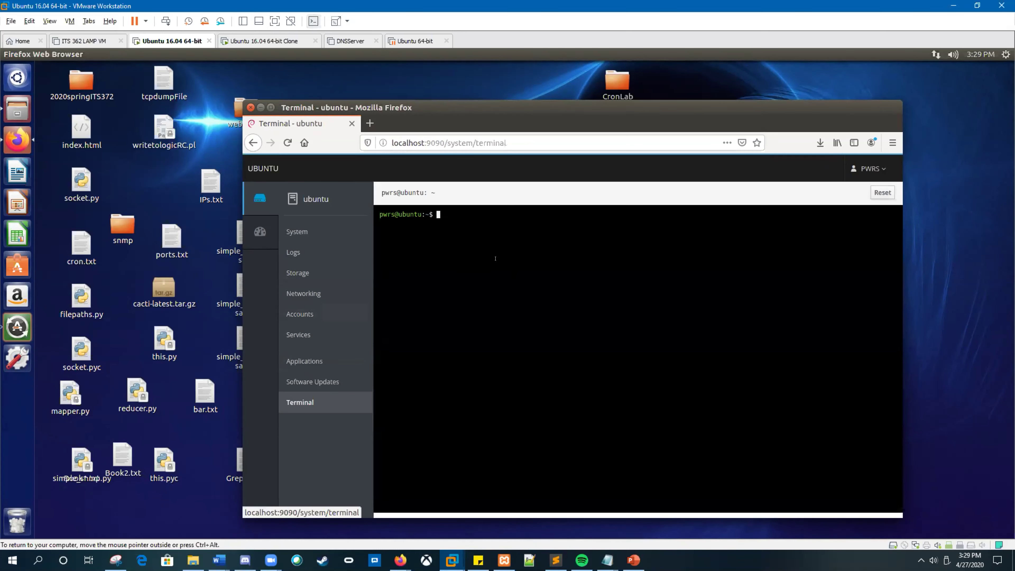
text(ls)
key(Return)
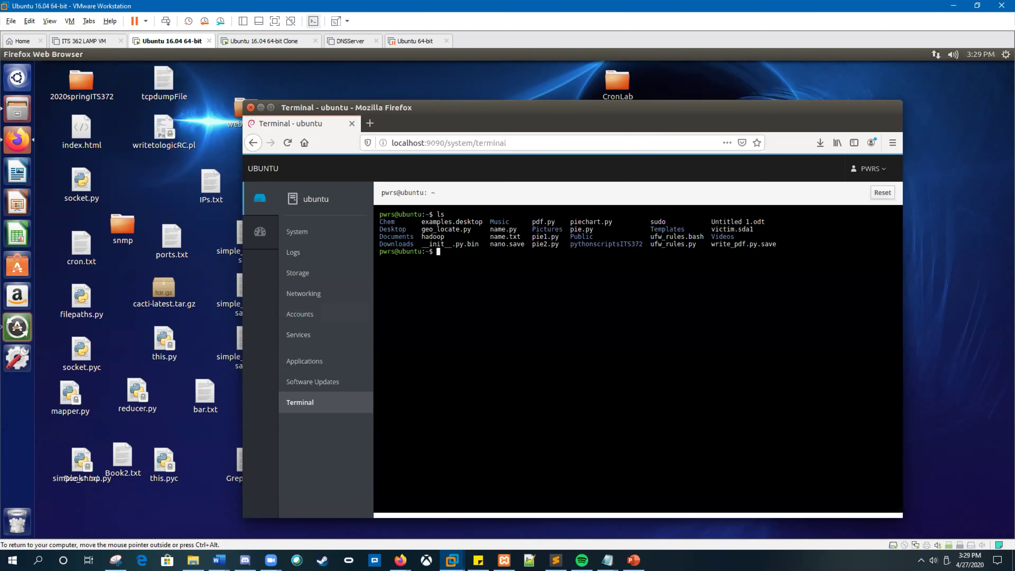
Step: Examine the CPU, Memory, Network and Disk I/O graphs on the dashboard
click(272, 231)
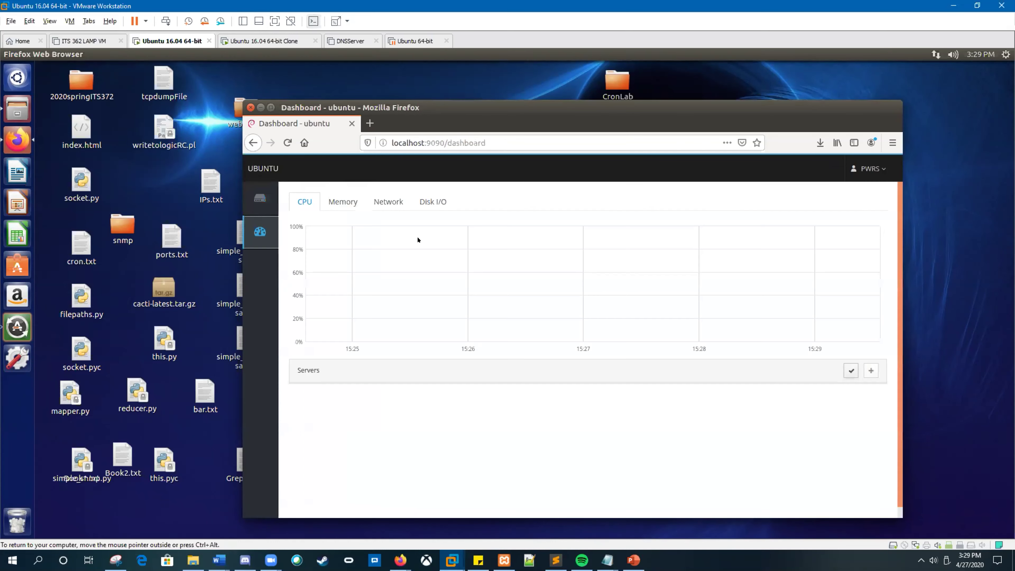
click(332, 200)
click(388, 202)
click(432, 201)
click(389, 201)
click(343, 200)
double_click(304, 201)
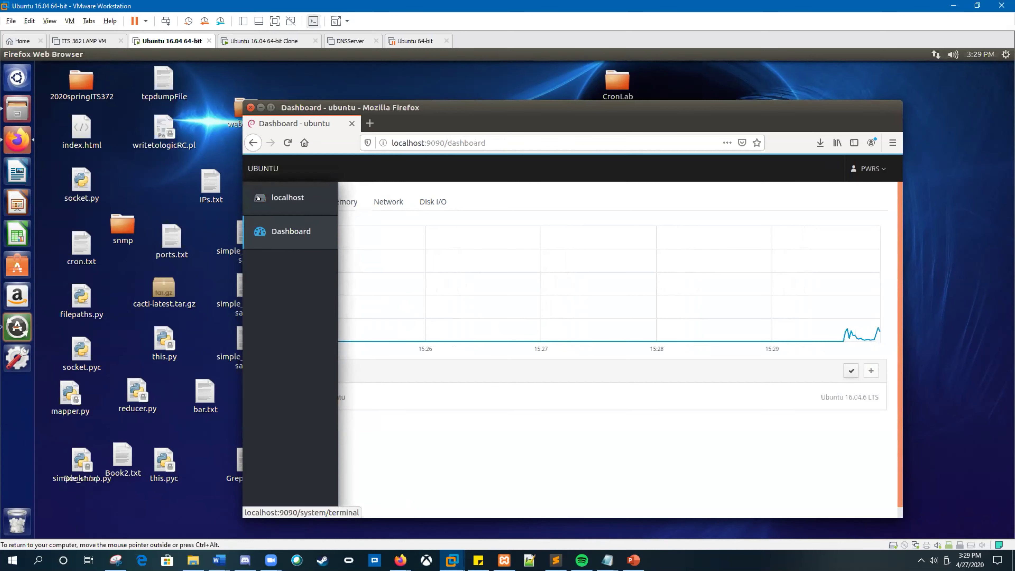
Step: Return to localhost from the dashboard and look through its complete list of accounts
click(329, 200)
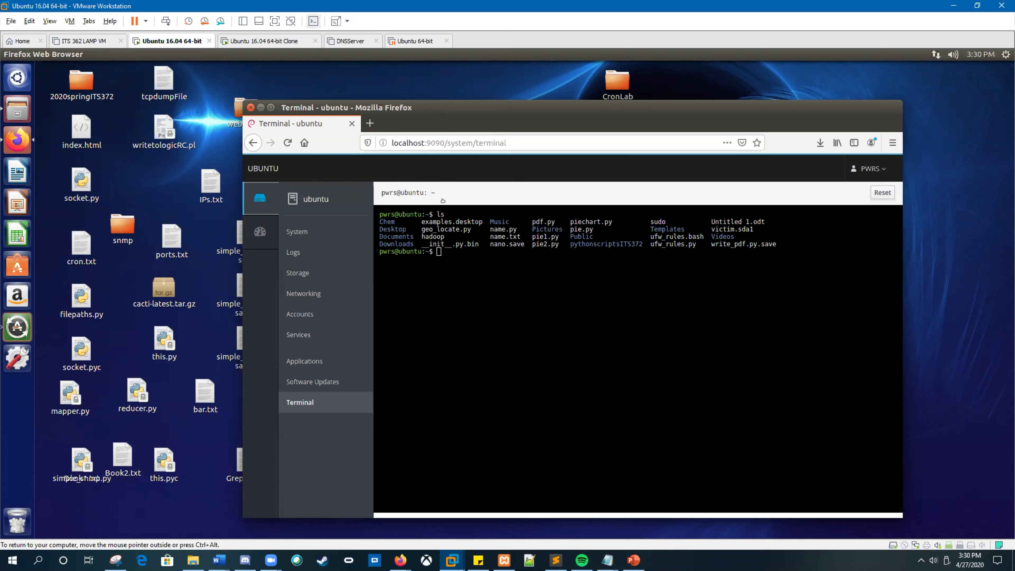
click(308, 314)
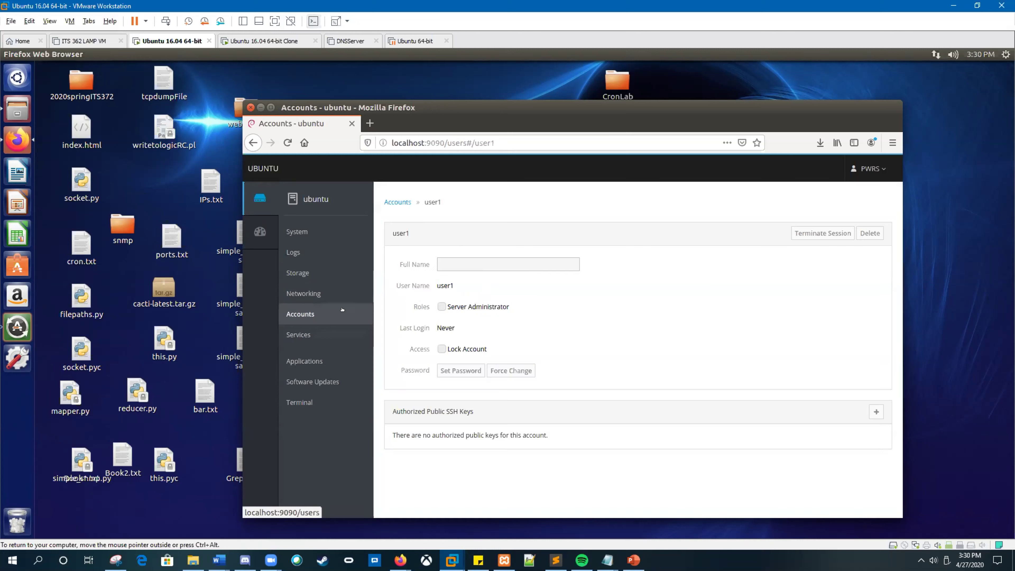
click(397, 201)
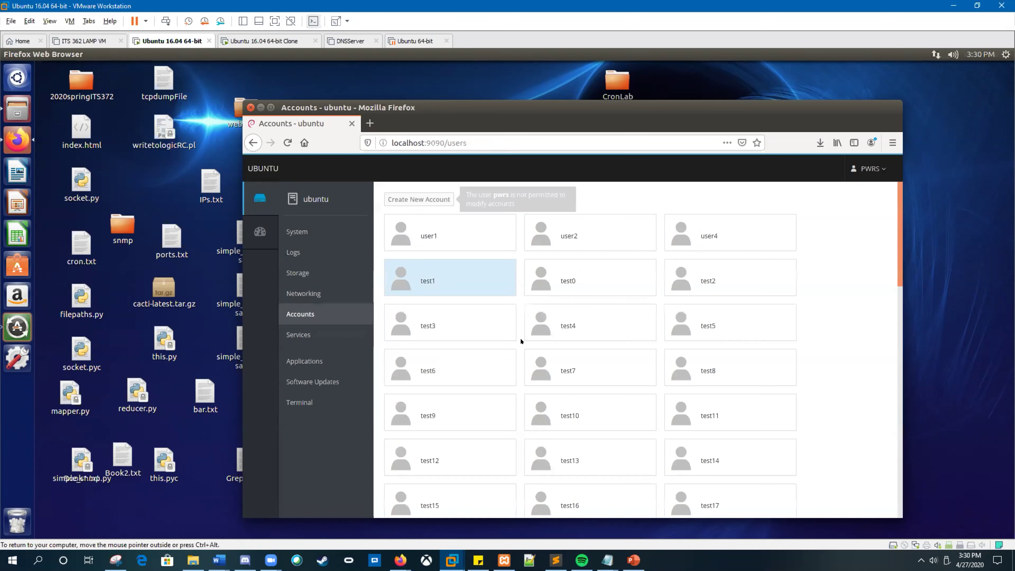
scroll(520, 249, down, 5)
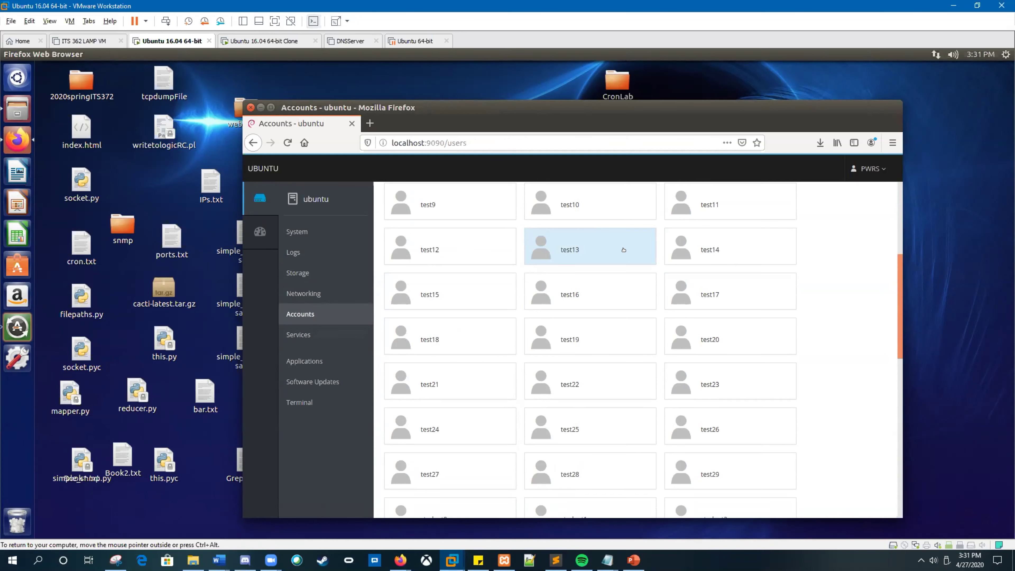
scroll(620, 240, up, 5)
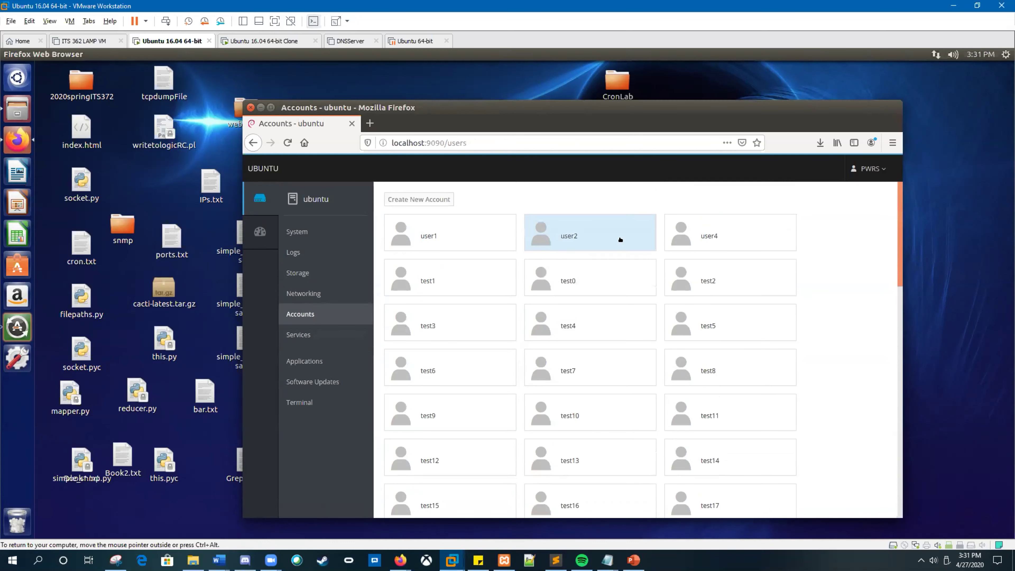
Step: Go back to the server's system overview and close the browser window
click(317, 208)
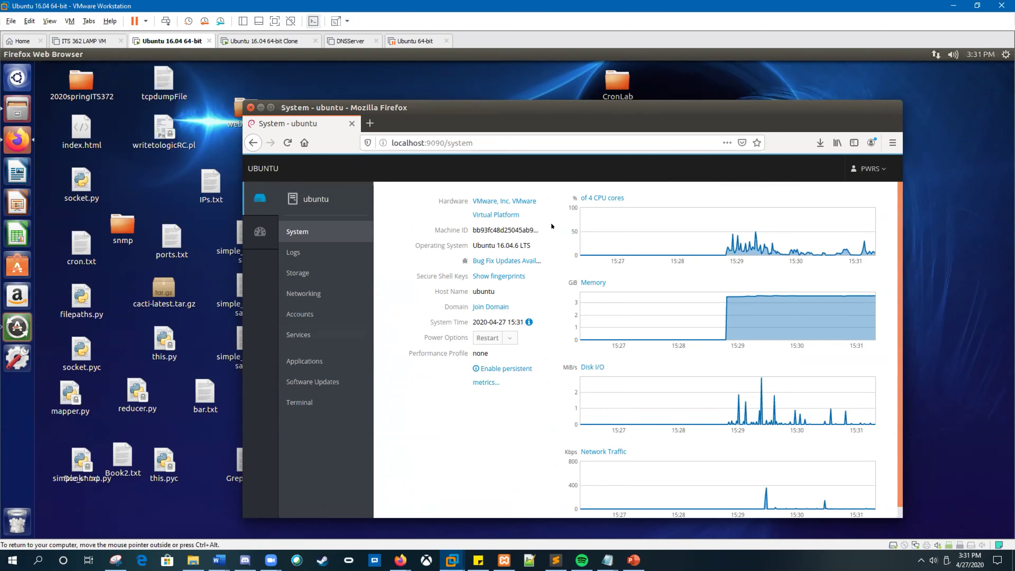
click(251, 107)
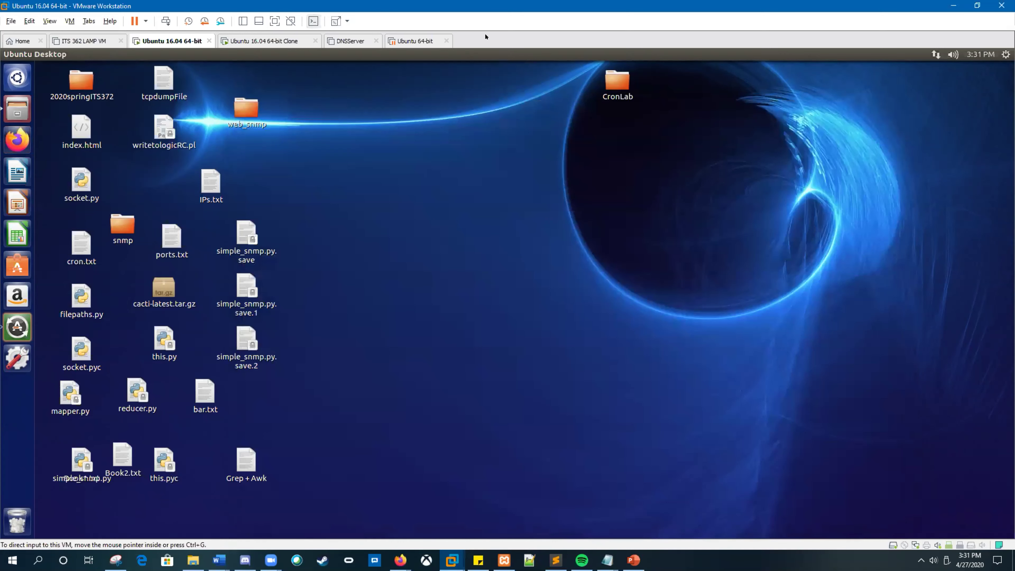